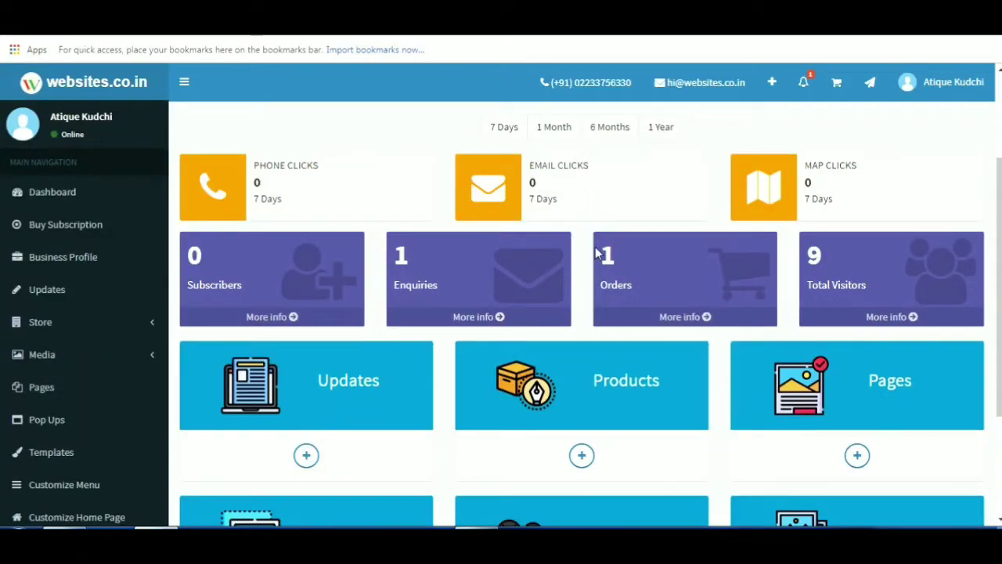
# Step: Open the store listings from the dashboard and start creating a new listing
pyautogui.scroll(-2, 581, 264)
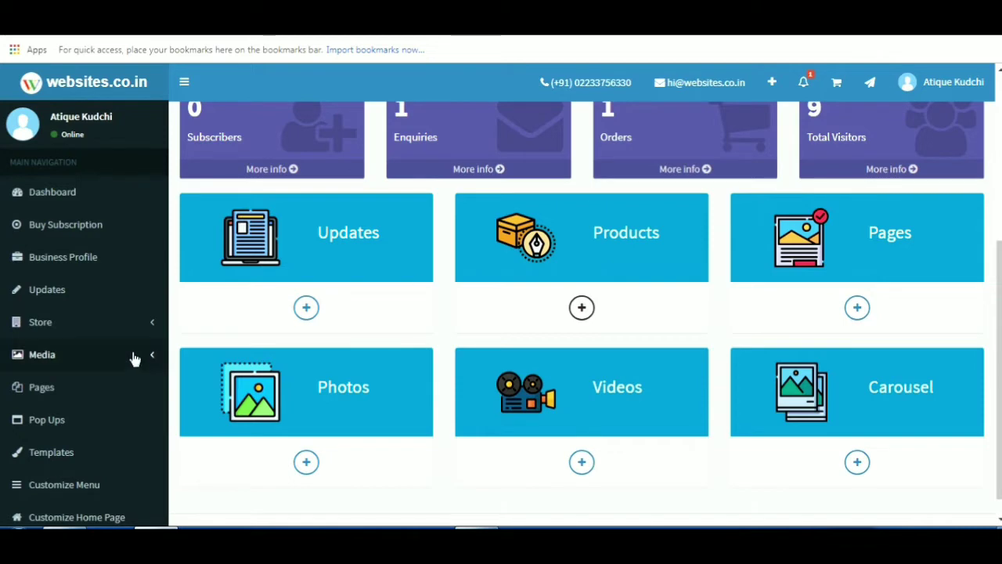
pyautogui.click(148, 324)
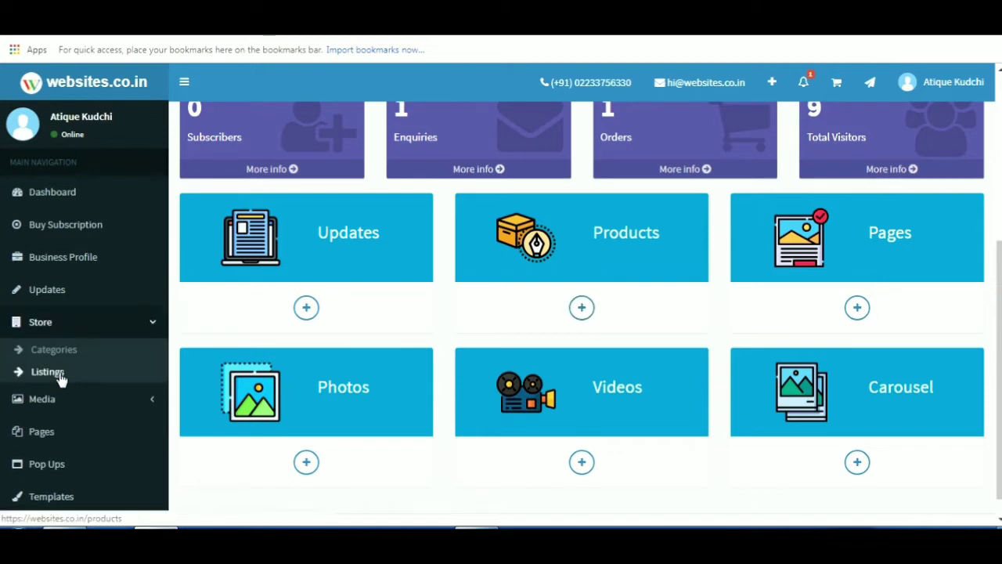
pyautogui.click(58, 373)
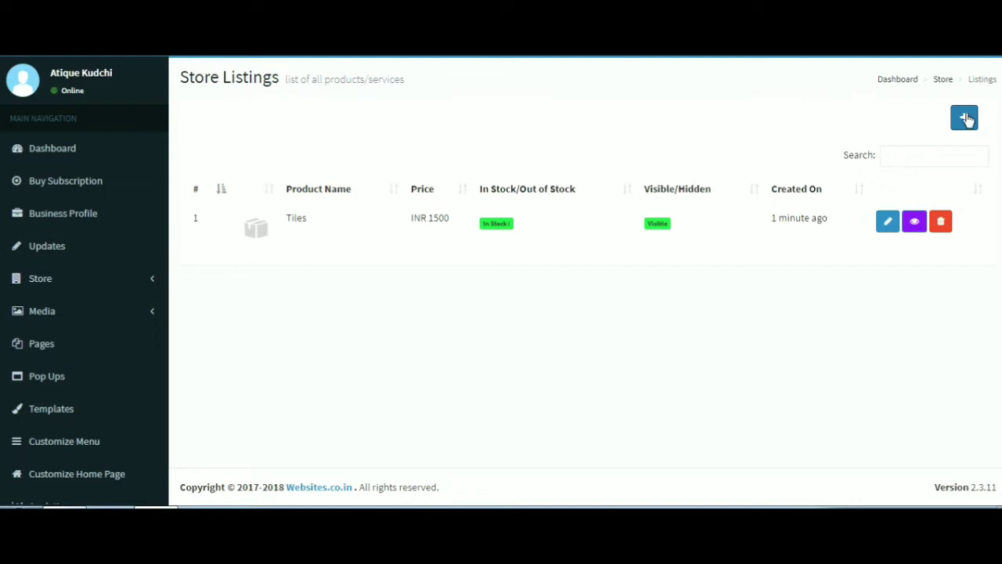
pyautogui.click(966, 118)
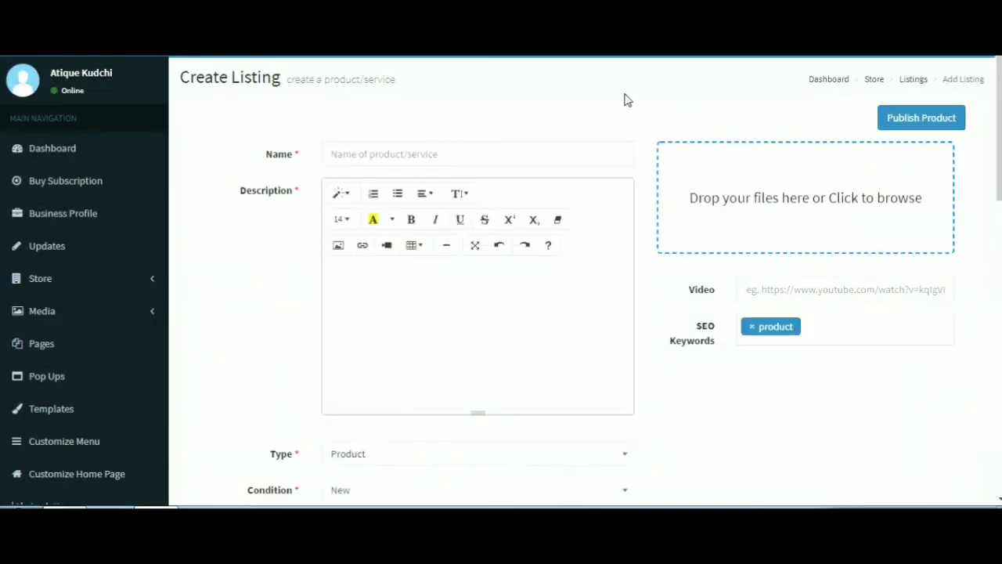
# Step: Try to publish the new product listing while its form is still empty
pyautogui.scroll(-3, 455, 280)
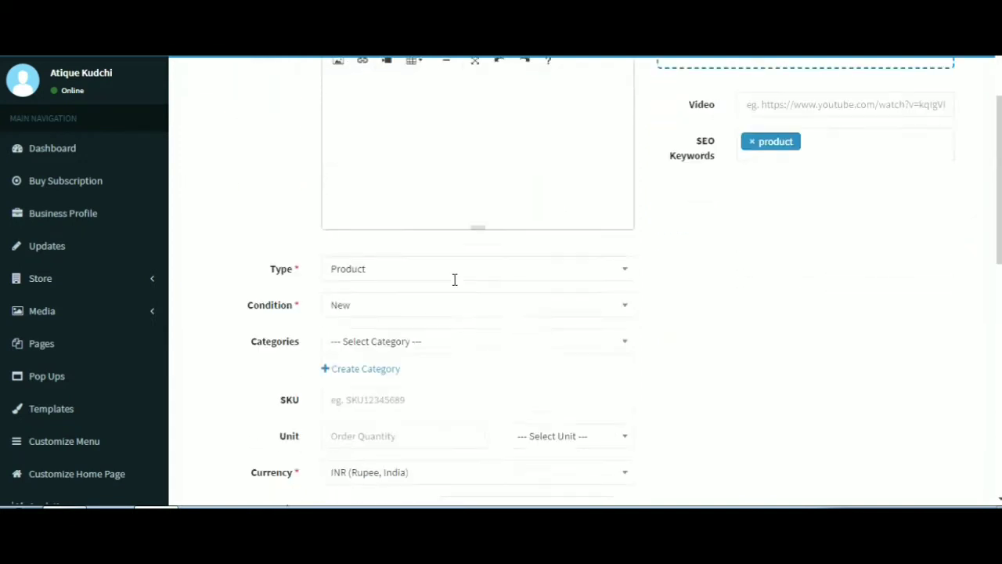
pyautogui.scroll(-6, 455, 280)
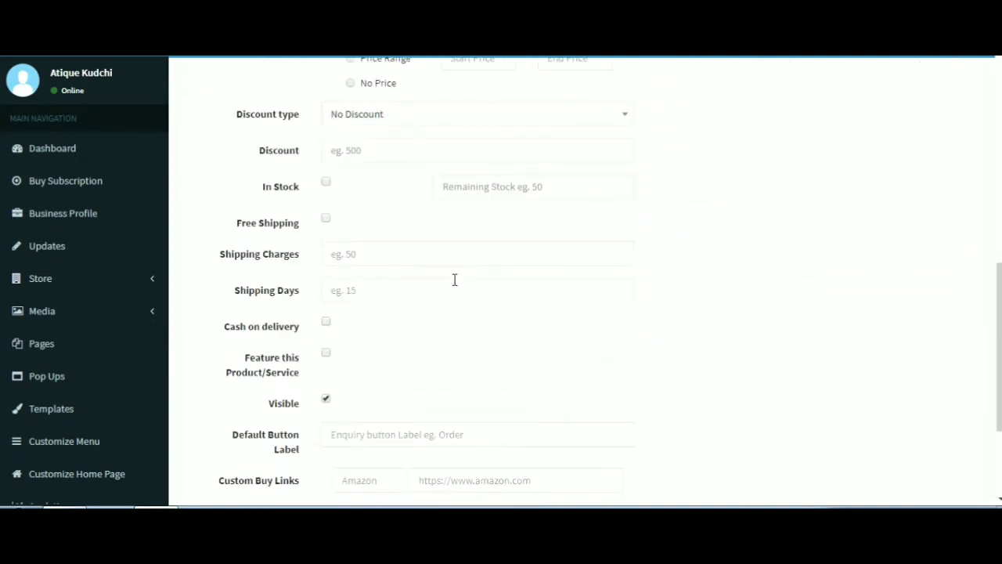
pyautogui.scroll(-3, 454, 280)
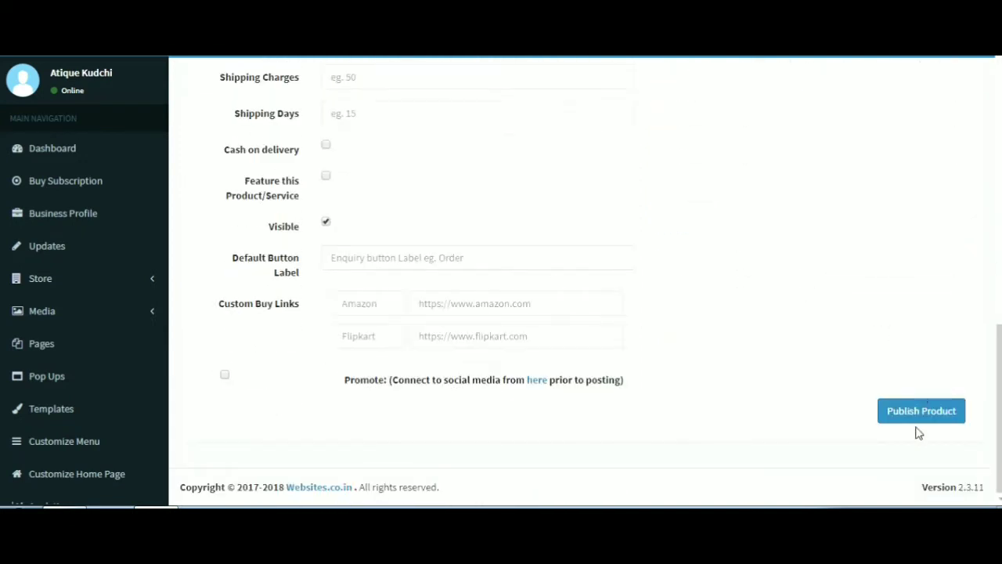
pyautogui.click(927, 410)
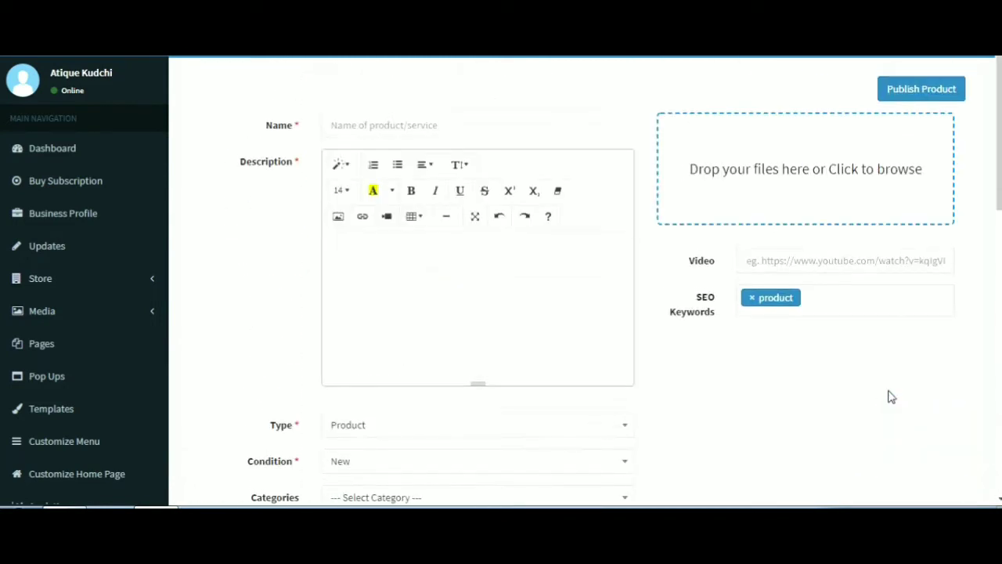
# Step: Enter "Sample product" as the name of the new listing
pyautogui.click(490, 127)
pyautogui.write('Sample product')
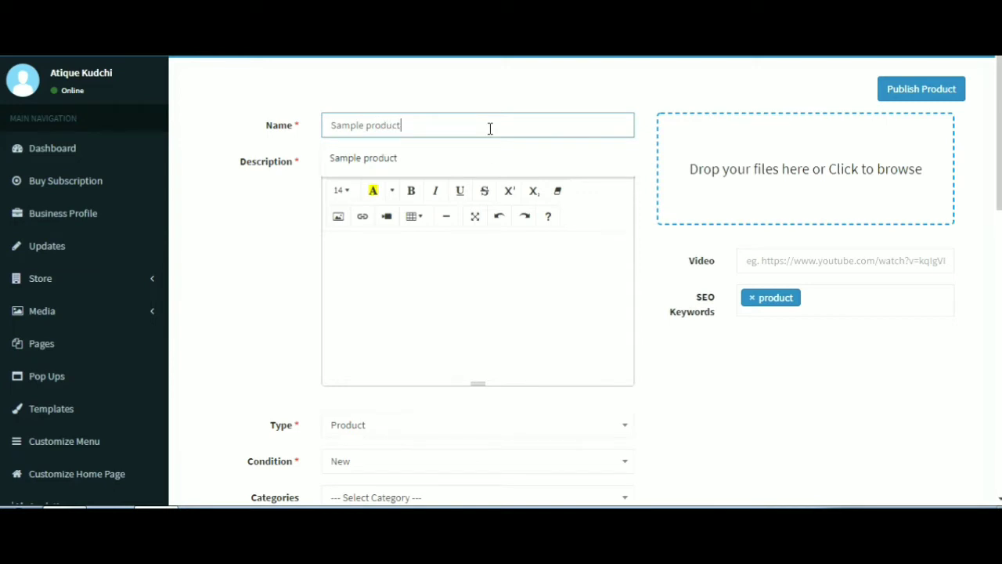
pyautogui.click(436, 157)
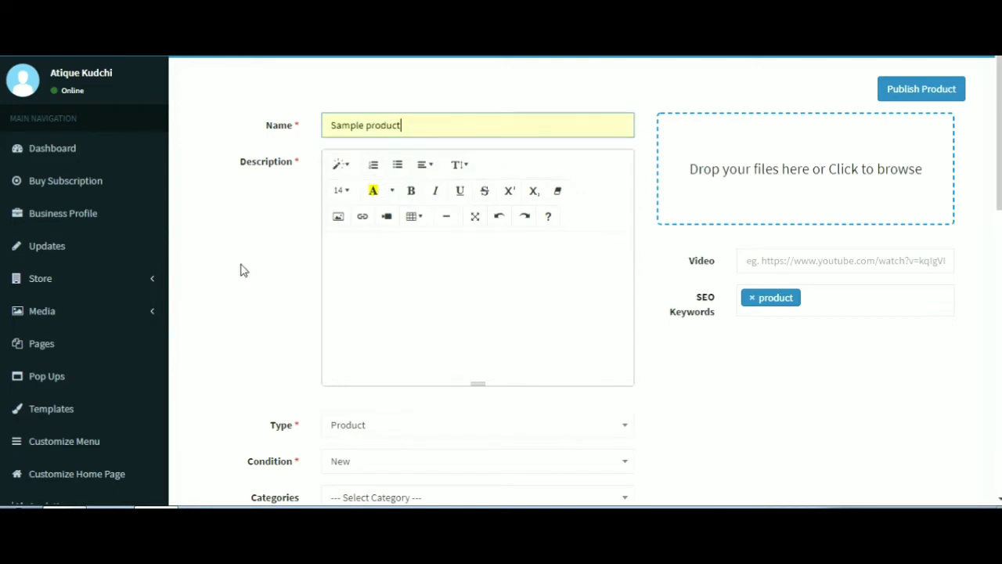
# Step: Write the product description "This is an example of a description of a product"
pyautogui.click(397, 268)
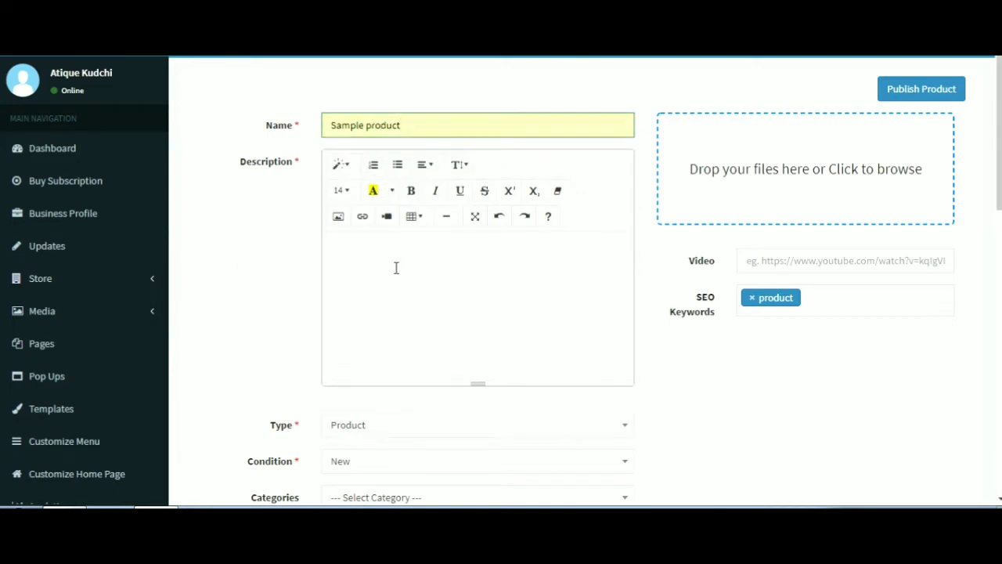
pyautogui.write('This')
pyautogui.write(' is an')
pyautogui.write(' example of a descriptopn')
pyautogui.write('on o')
pyautogui.write('f a product')
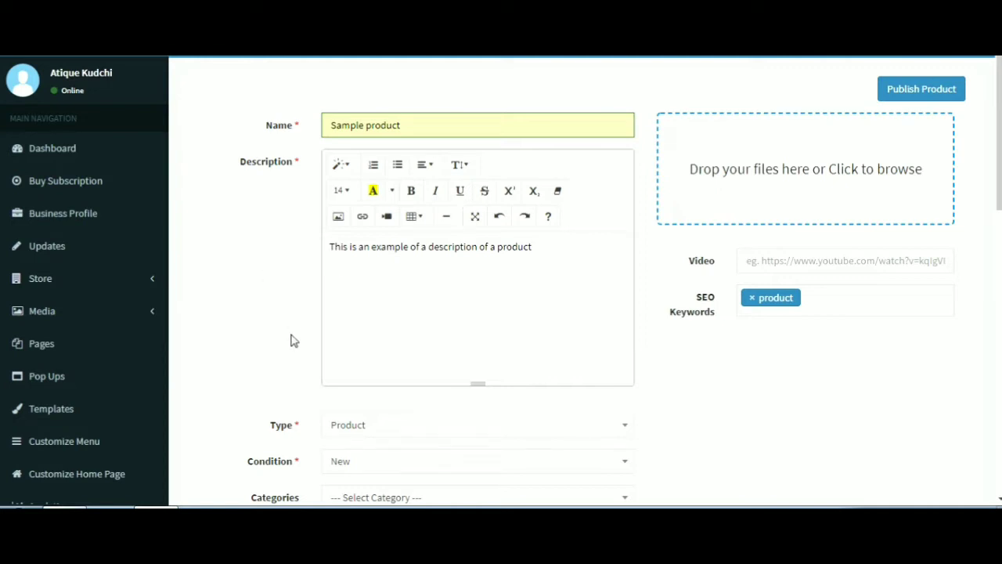
# Step: Set the listing's type to Product and assign it to the Flooring category
pyautogui.scroll(-2, 335, 379)
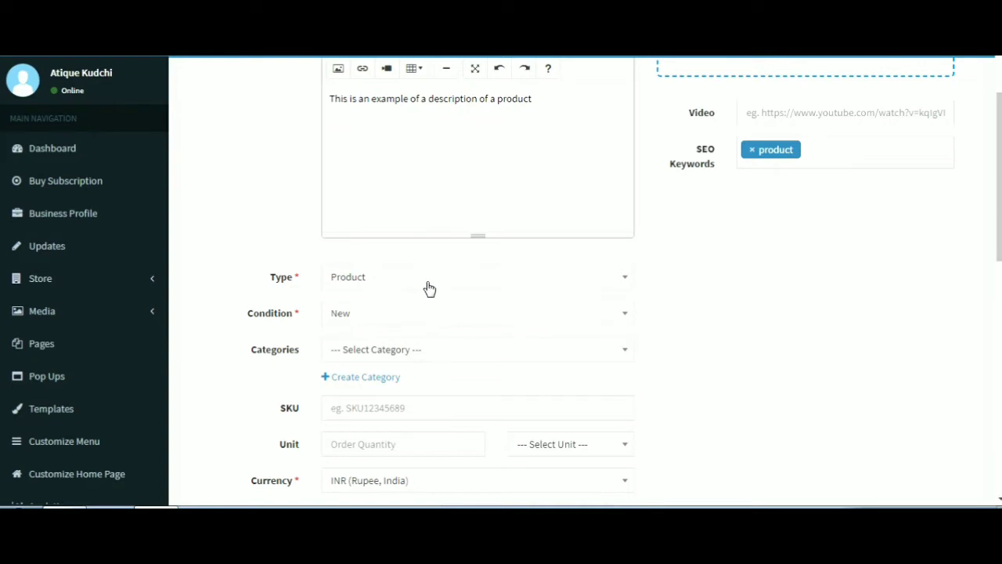
pyautogui.scroll(-1, 361, 274)
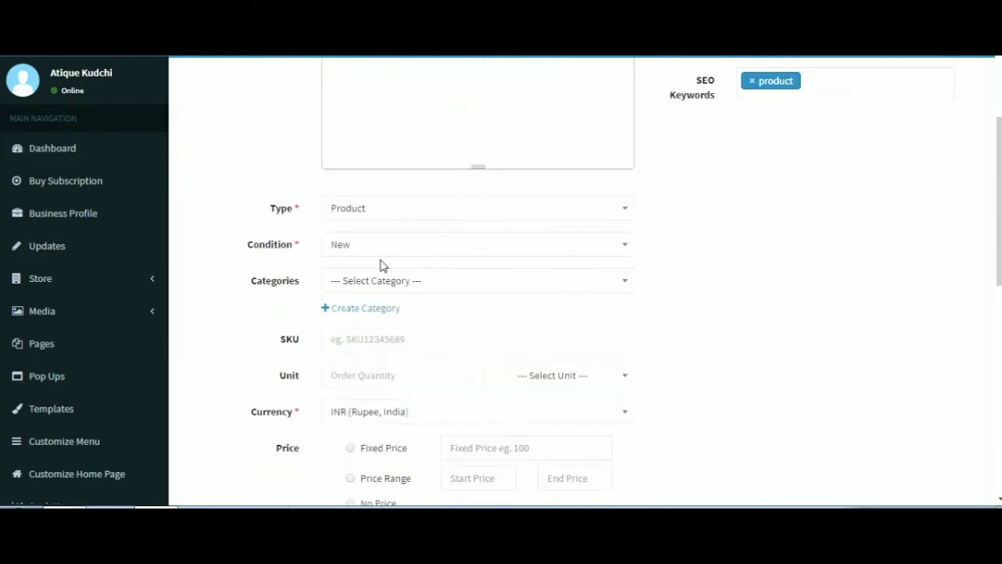
pyautogui.click(467, 206)
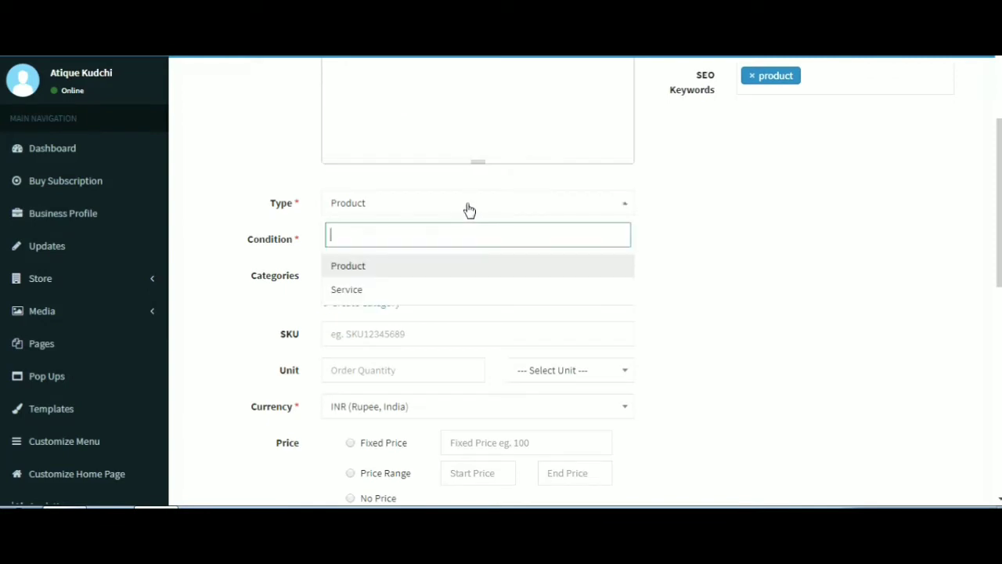
pyautogui.click(442, 266)
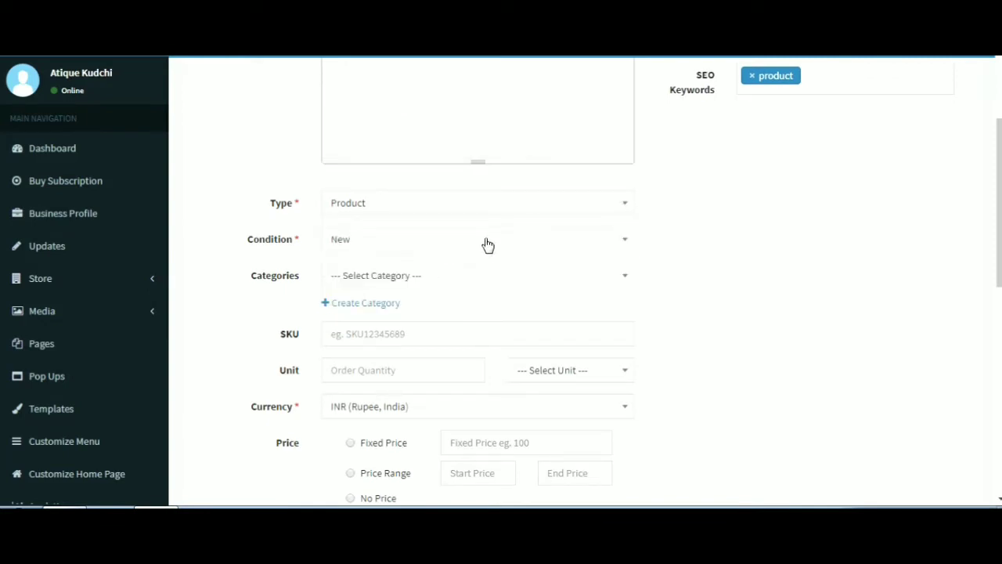
pyautogui.click(434, 280)
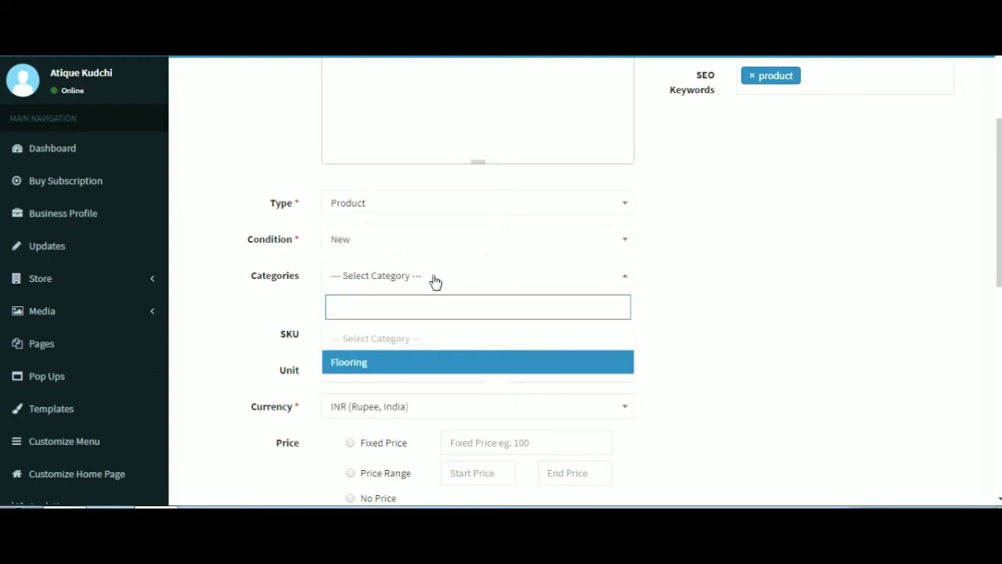
pyautogui.click(408, 365)
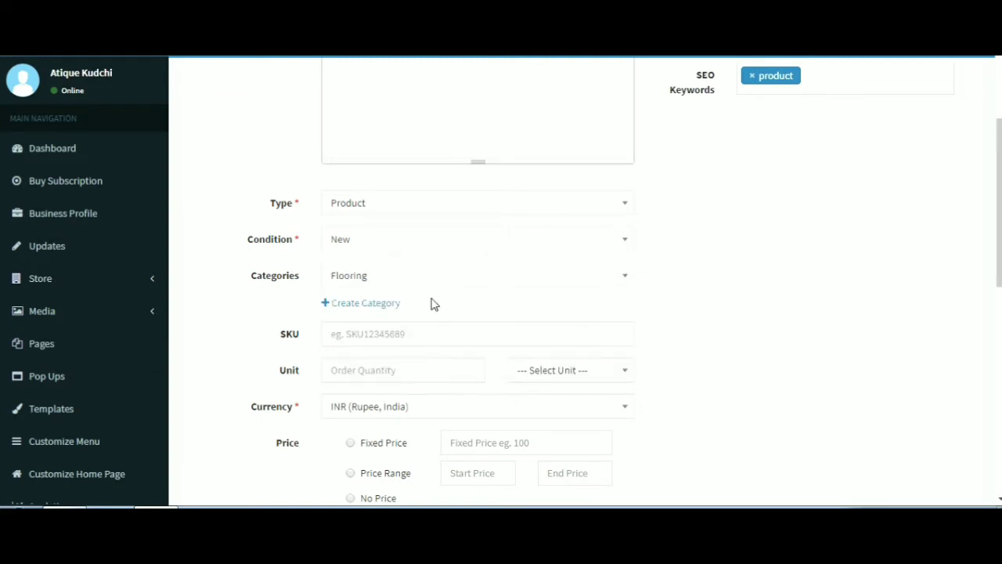
# Step: Create a new category named "Example category" from the listing form and save it
pyautogui.click(387, 305)
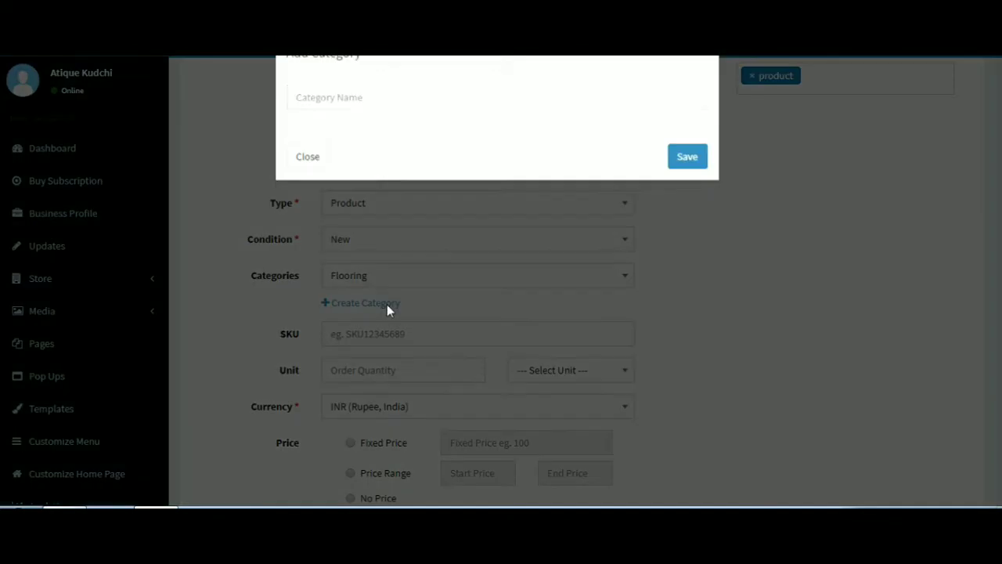
pyautogui.click(390, 111)
pyautogui.write('Ceiling')
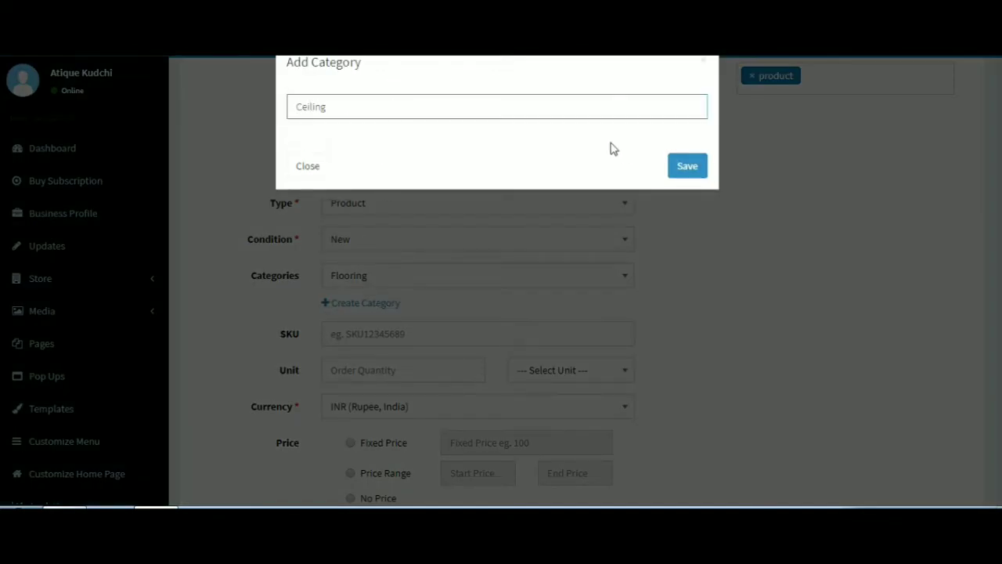
pyautogui.moveTo(505, 101); pyautogui.dragTo(238, 110)
pyautogui.press('BackSpace')
pyautogui.write('E')
pyautogui.press('BackSpace')
pyautogui.write('Example category')
pyautogui.press('Return')
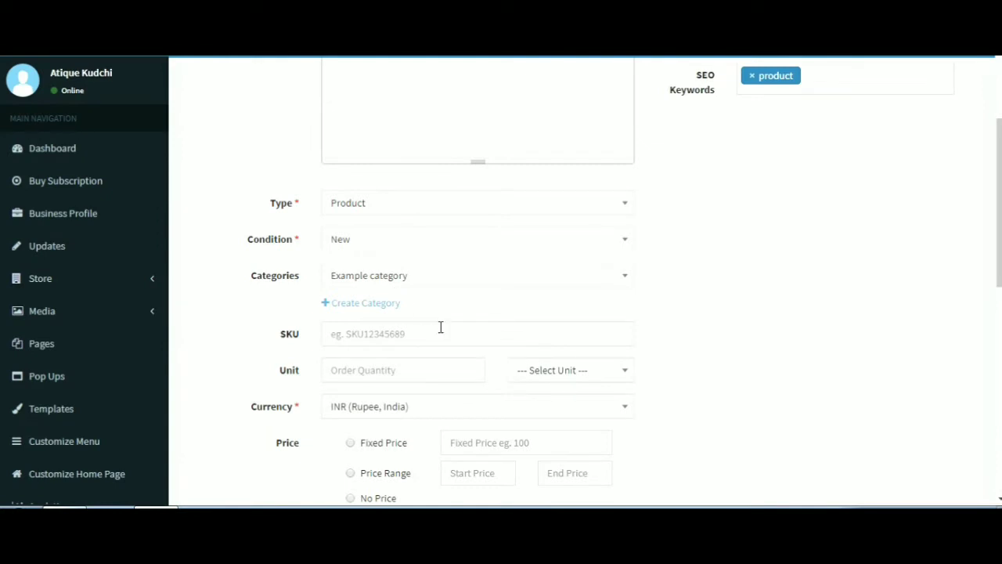
# Step: Give the product a fixed price of 1000
pyautogui.scroll(-1, 441, 327)
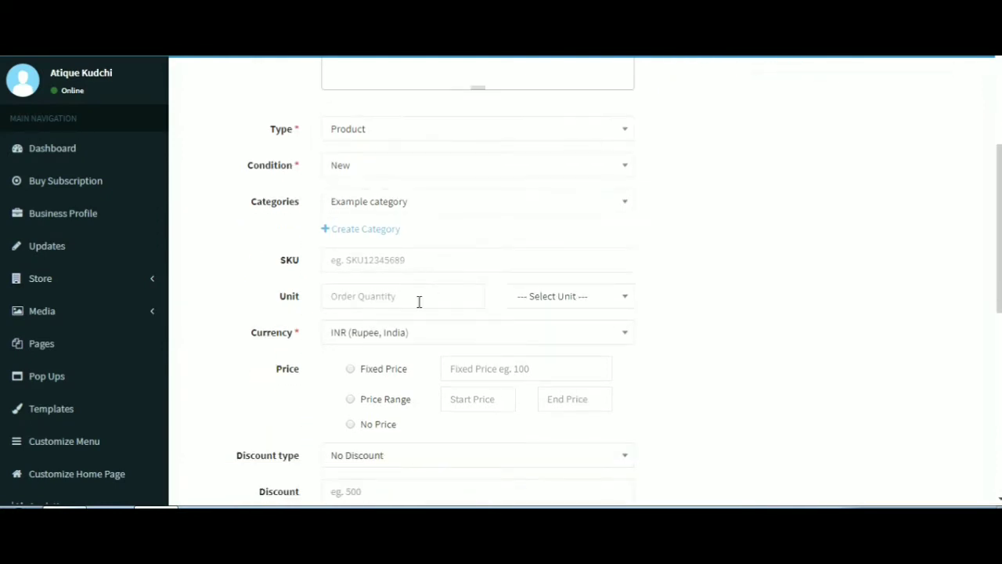
pyautogui.scroll(-1, 419, 301)
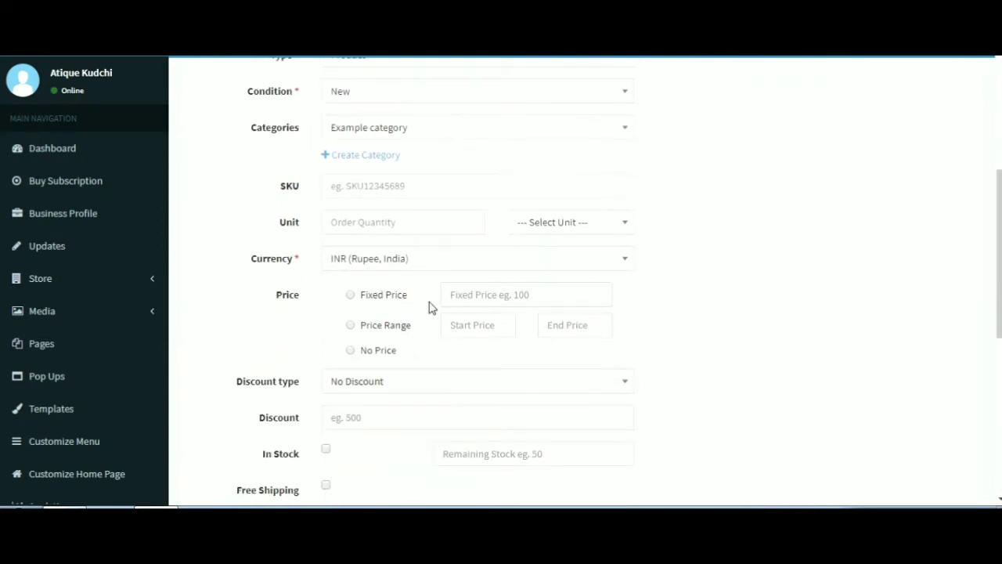
pyautogui.scroll(-5, 422, 308)
pyautogui.scroll(-1, 430, 306)
pyautogui.scroll(5, 430, 306)
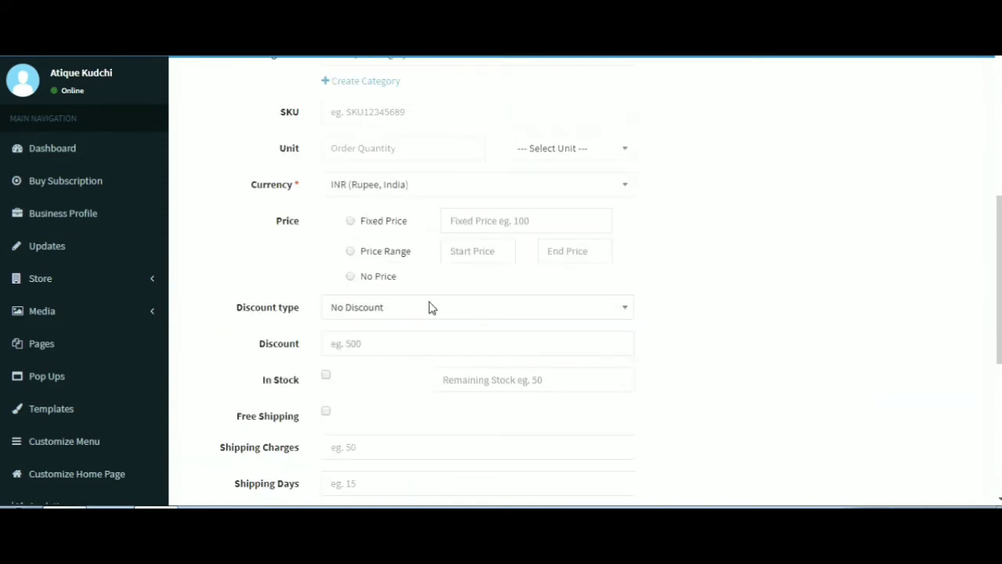
pyautogui.scroll(2, 431, 302)
pyautogui.scroll(-1, 504, 328)
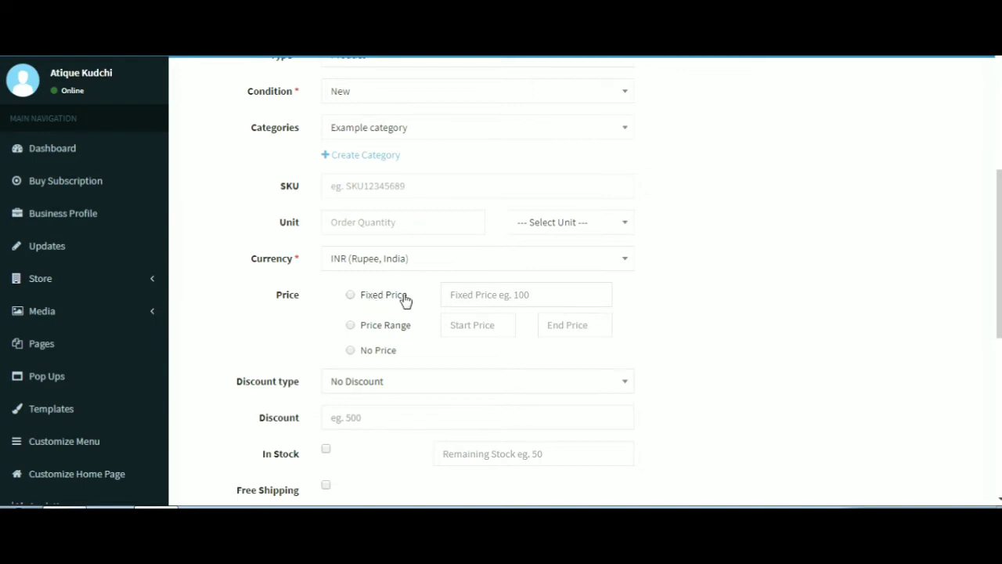
pyautogui.click(374, 306)
pyautogui.click(532, 292)
pyautogui.write('1000')
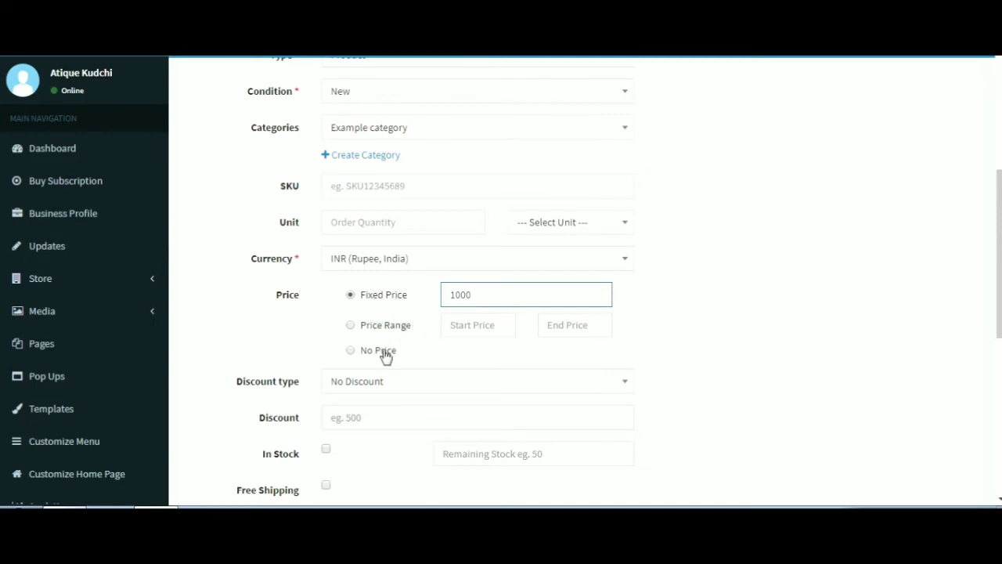
# Step: Set the discount type to Absolute and the product's discount to 100
pyautogui.scroll(-2, 385, 354)
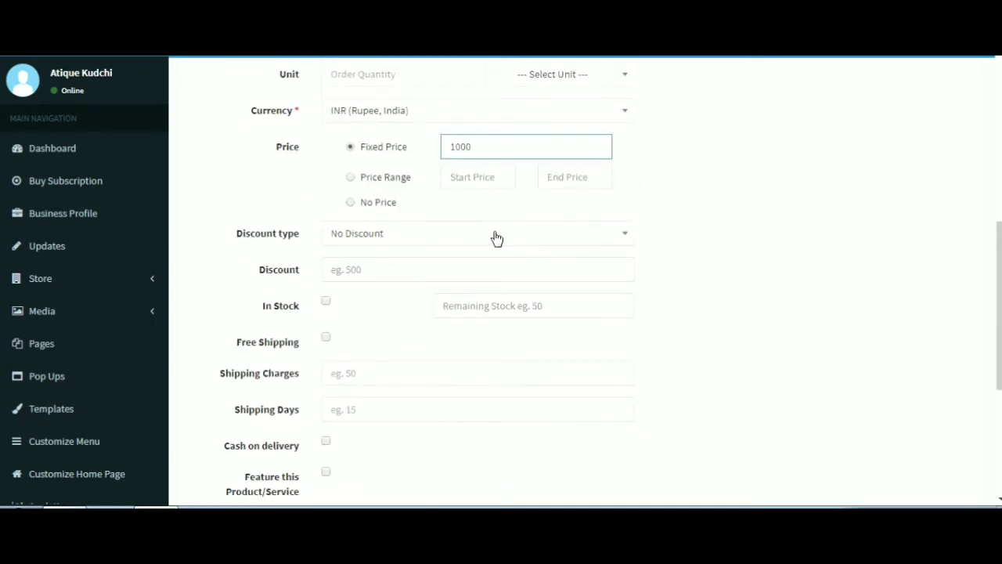
pyautogui.click(497, 238)
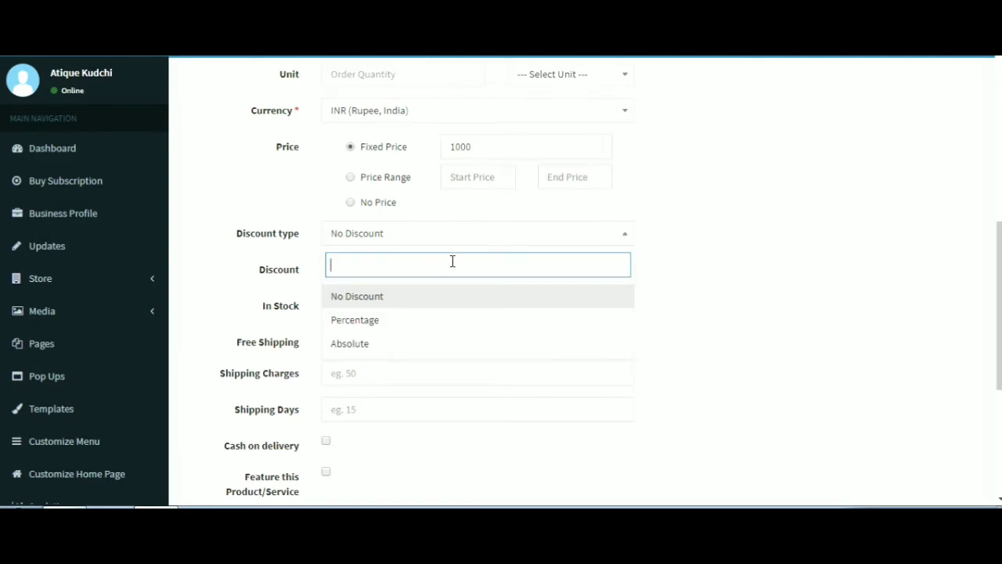
pyautogui.click(416, 321)
pyautogui.click(376, 266)
pyautogui.click(405, 239)
pyautogui.click(401, 345)
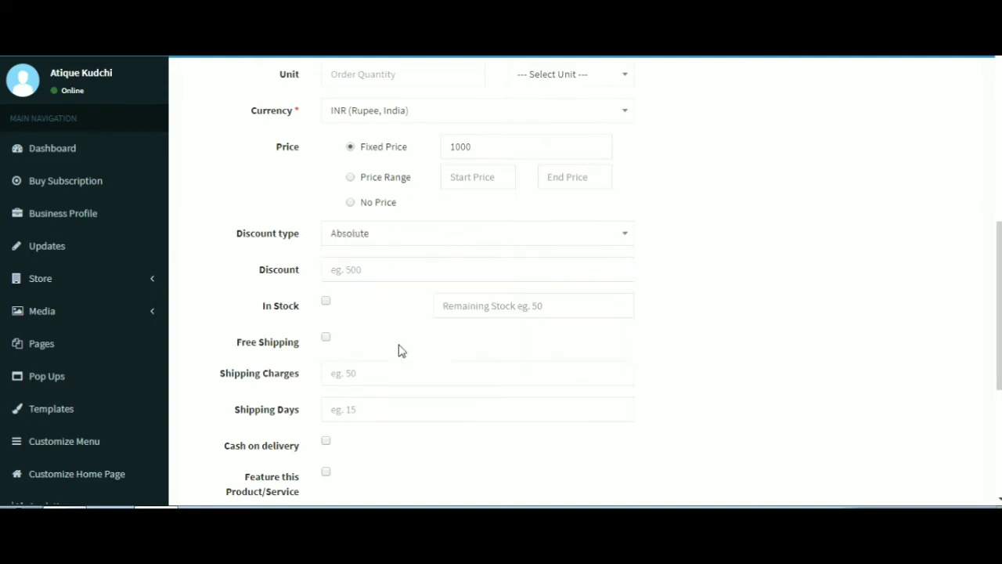
pyautogui.click(410, 278)
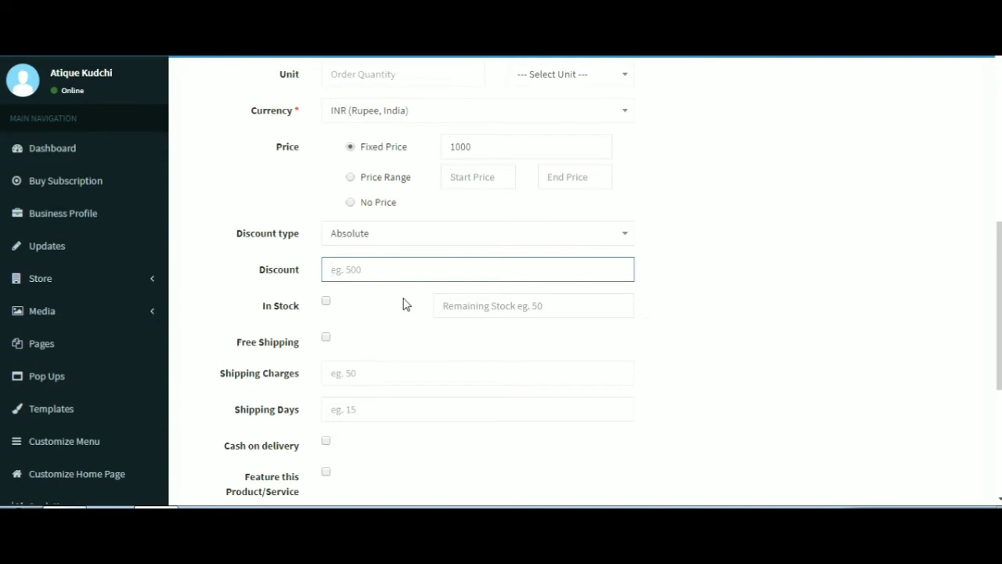
pyautogui.write('100')
# Step: Mark the product as in stock with 50 remaining and enable free shipping
pyautogui.click(327, 305)
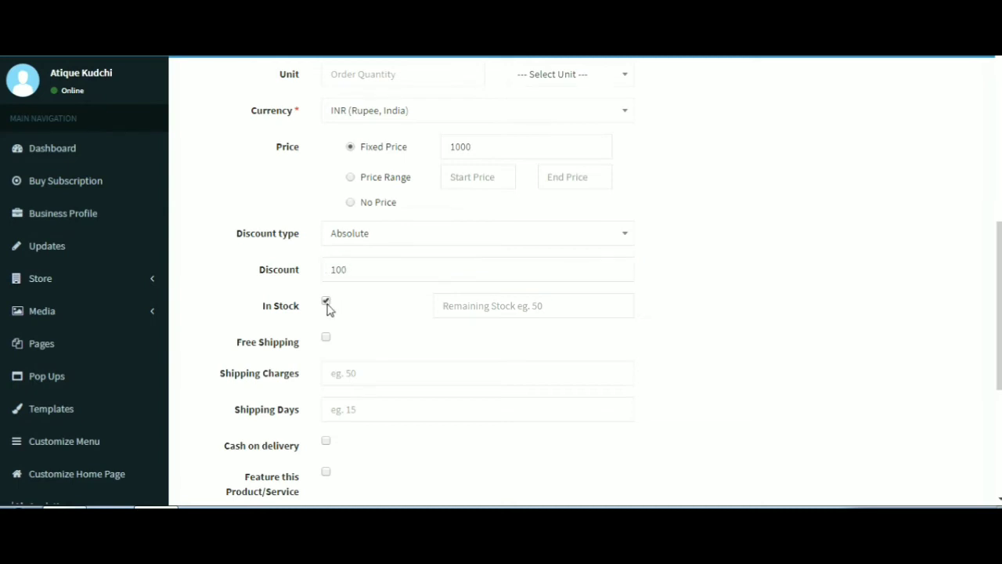
pyautogui.click(503, 306)
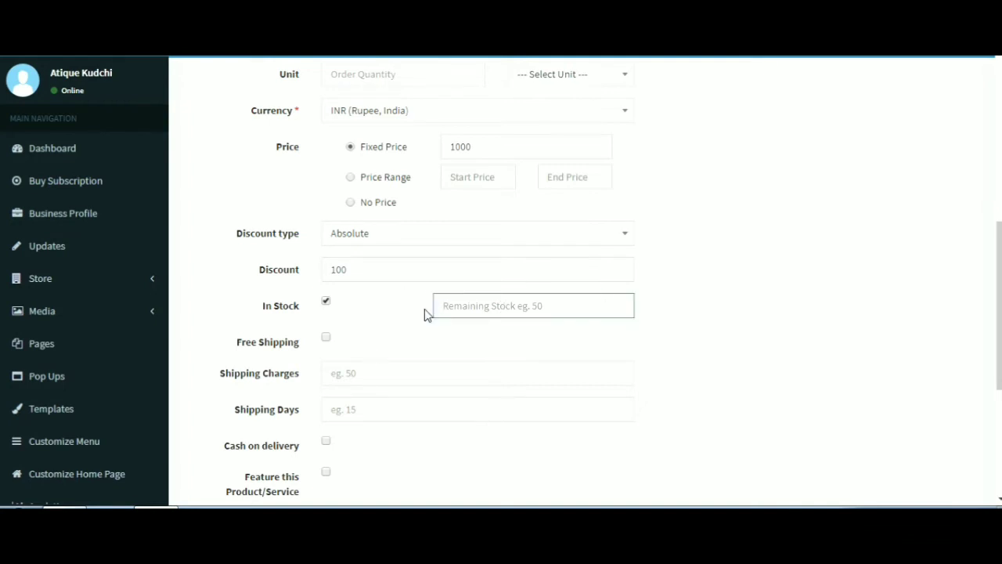
pyautogui.write('50')
pyautogui.click(327, 339)
pyautogui.click(327, 340)
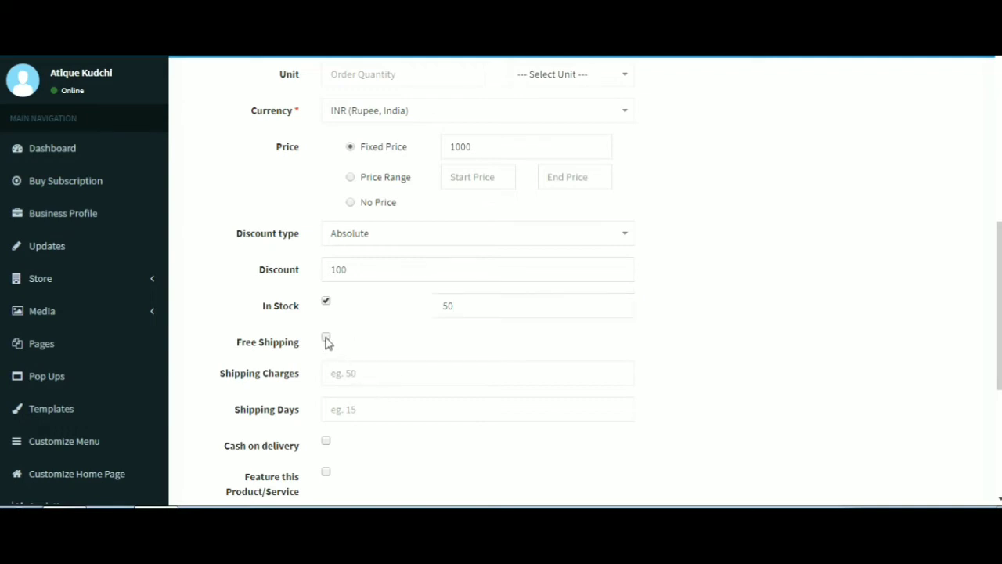
# Step: Set the product's shipping days to 5 and enable cash on delivery
pyautogui.scroll(-4, 367, 321)
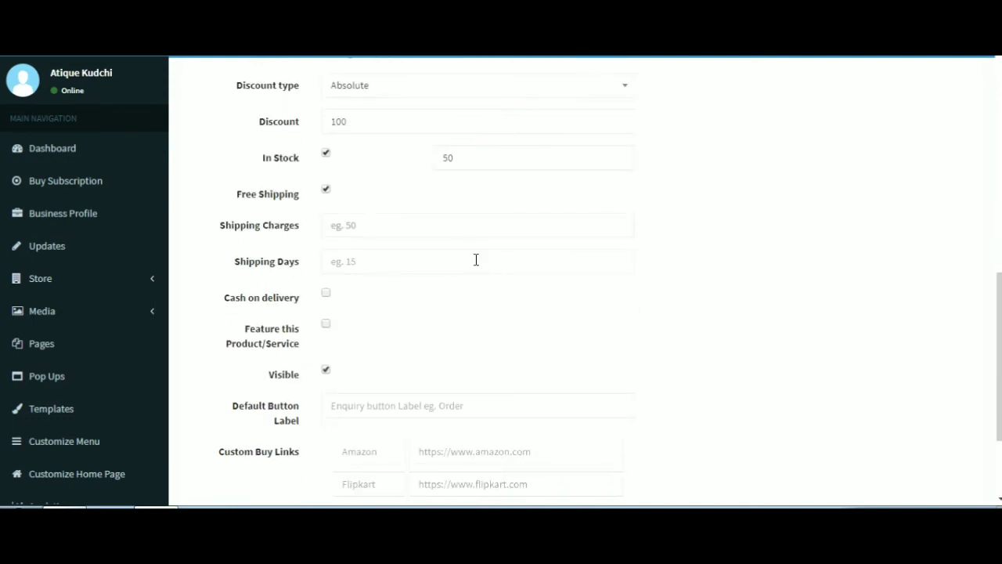
pyautogui.click(475, 260)
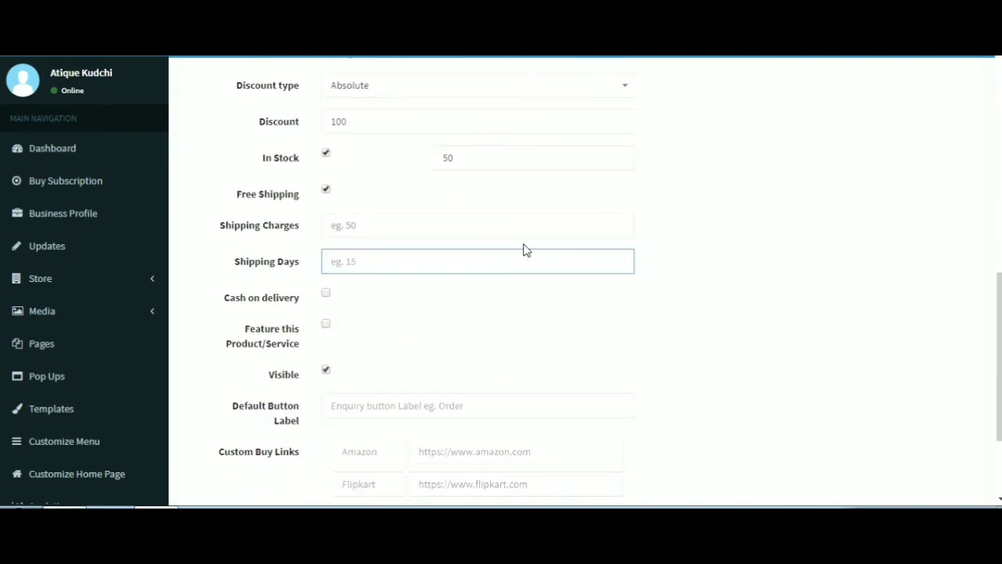
pyautogui.write('5')
pyautogui.click(327, 296)
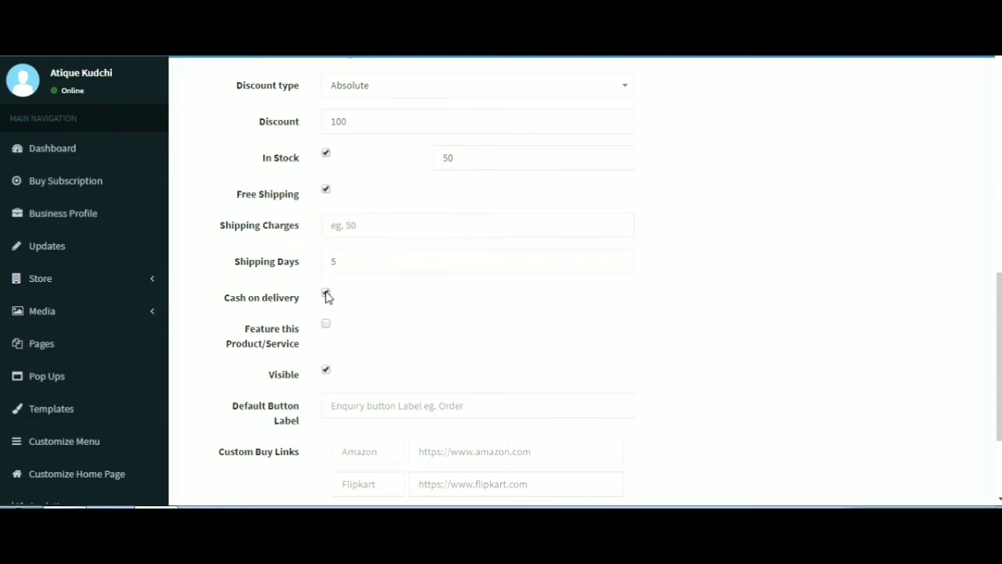
pyautogui.scroll(-1, 327, 296)
pyautogui.click(327, 297)
pyautogui.scroll(-1, 326, 298)
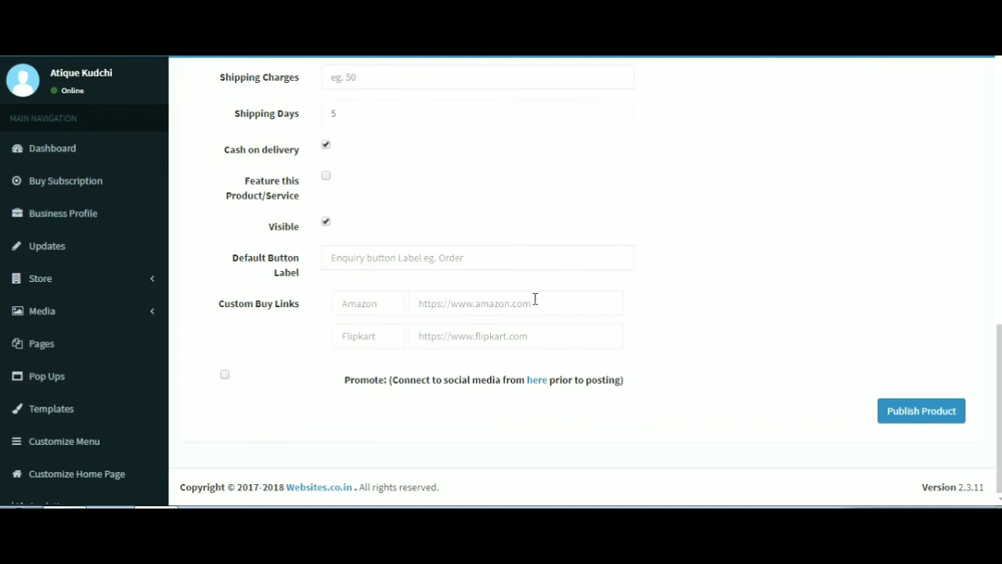
pyautogui.click(396, 304)
pyautogui.write('Snapdeal')
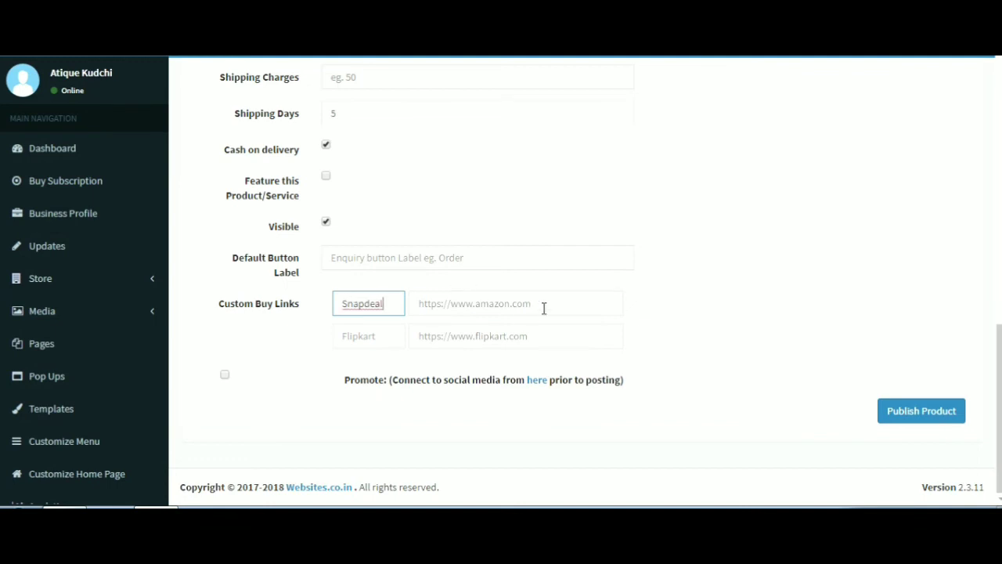
pyautogui.click(544, 307)
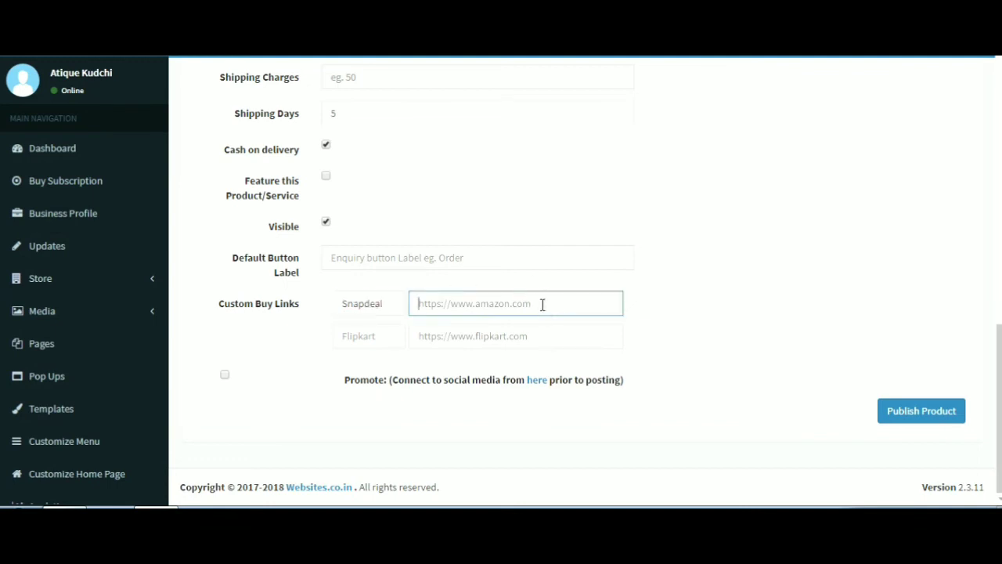
pyautogui.write('https://www.youtube.com/watch?v=LIWTCVU57rA')
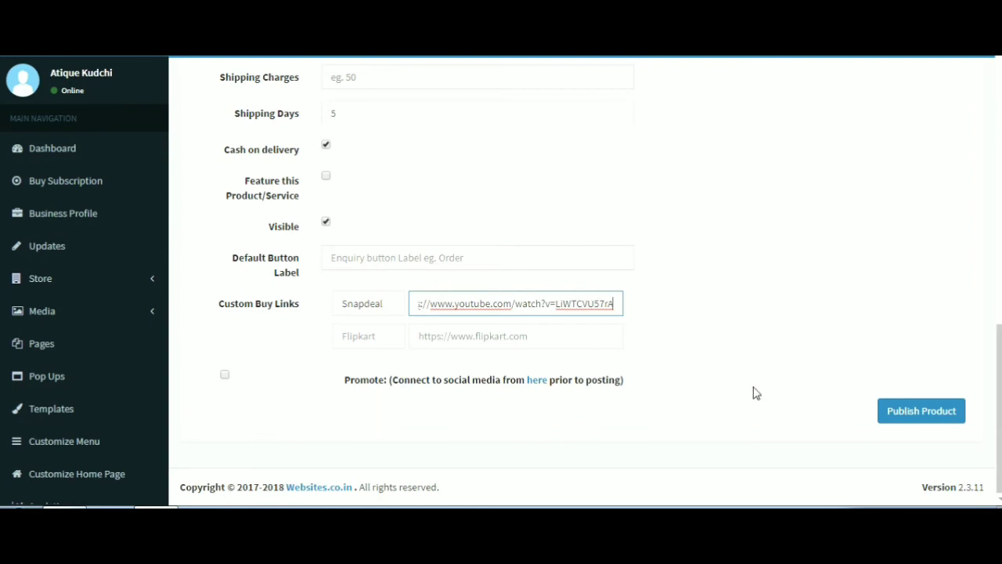
pyautogui.click(919, 415)
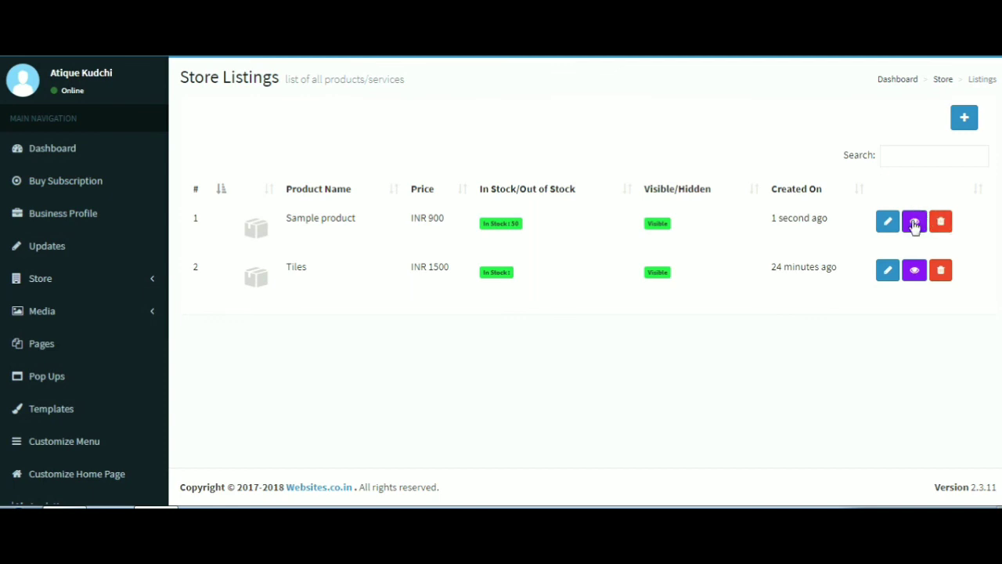
# Step: Upload the logo-ex-7 PNG from the Desktop as the image of the Sample product listing
pyautogui.click(915, 224)
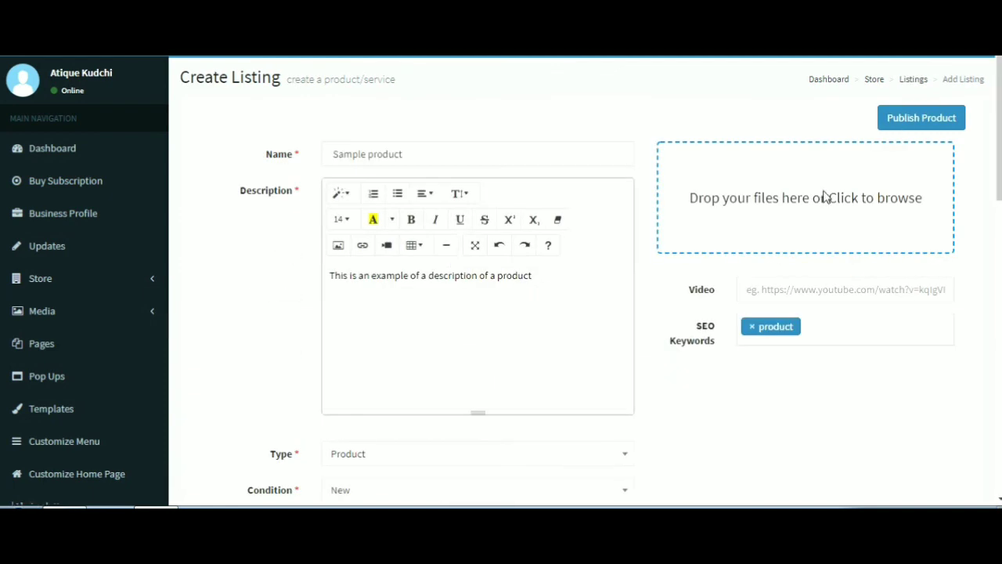
pyautogui.click(824, 198)
pyautogui.scroll(-3, 493, 219)
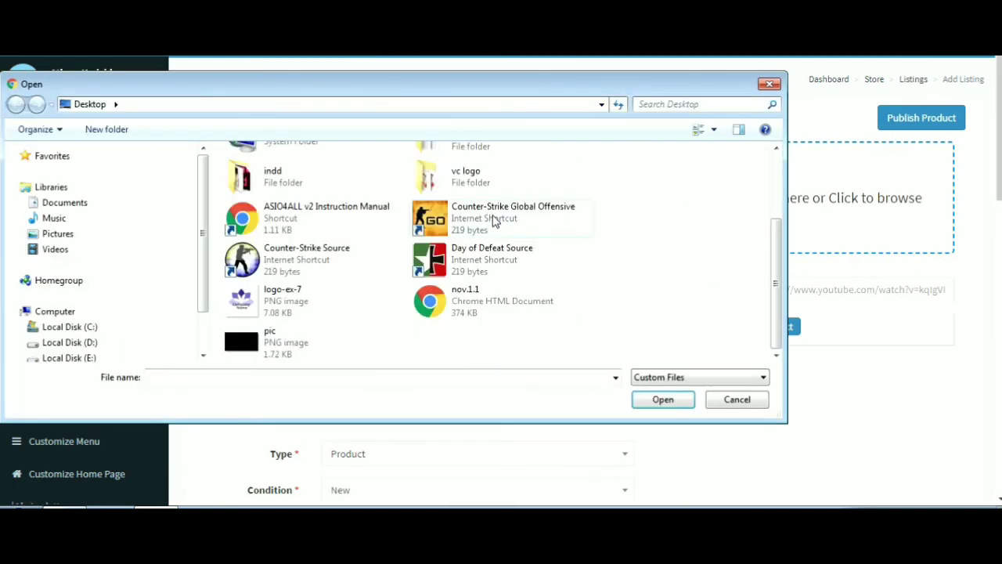
pyautogui.doubleClick(325, 292)
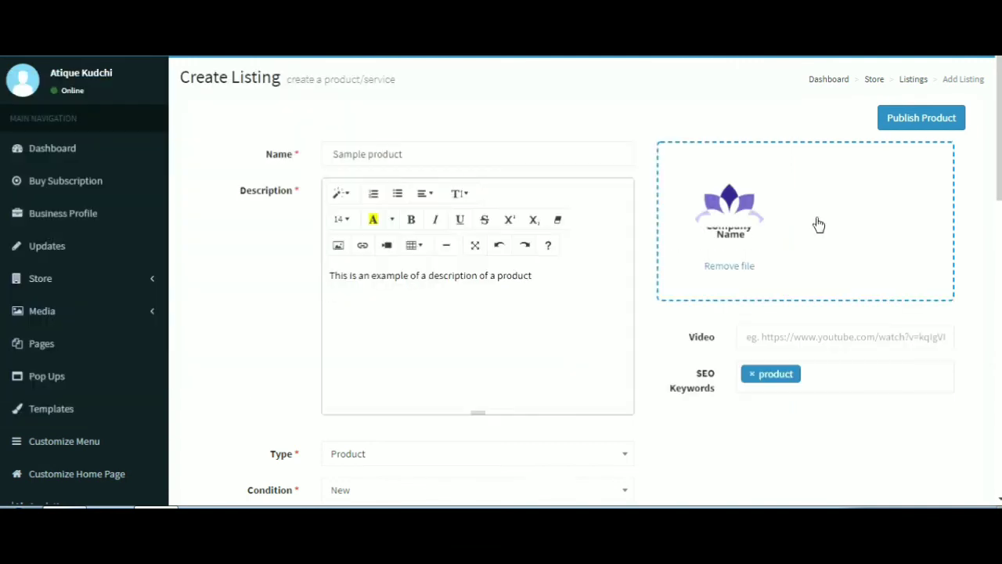
# Step: Publish the product with its image and open the Sample product page on the website
pyautogui.click(908, 116)
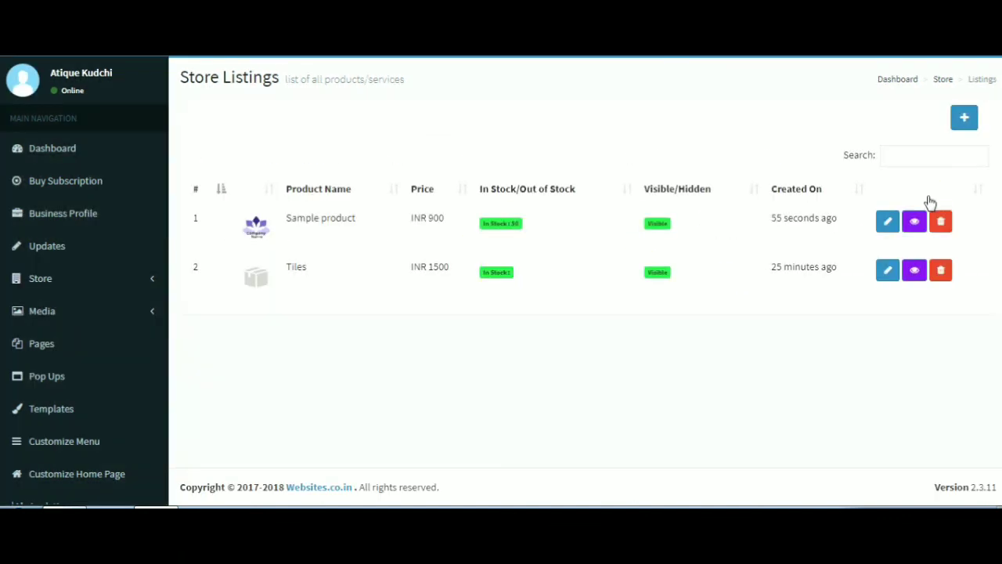
pyautogui.click(915, 221)
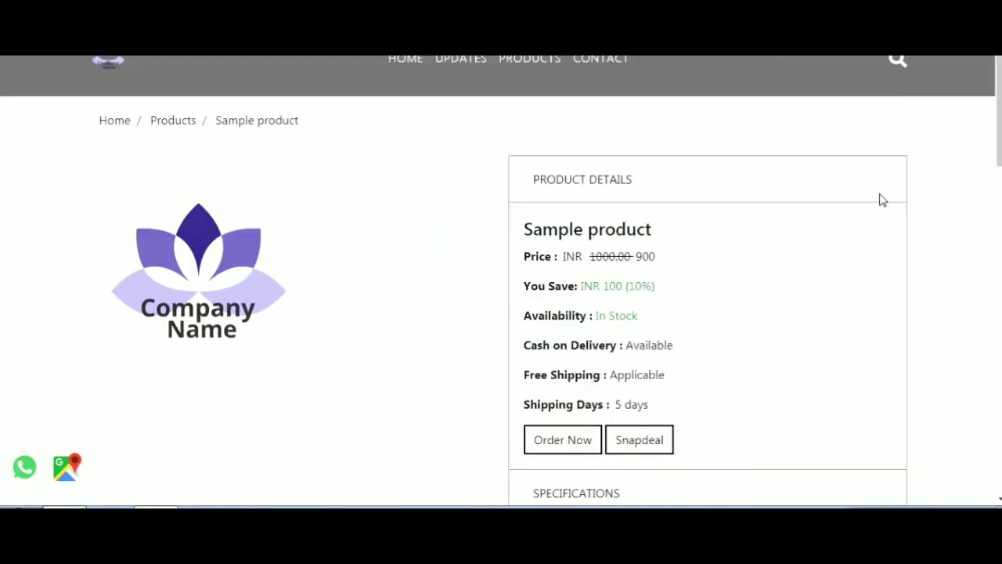